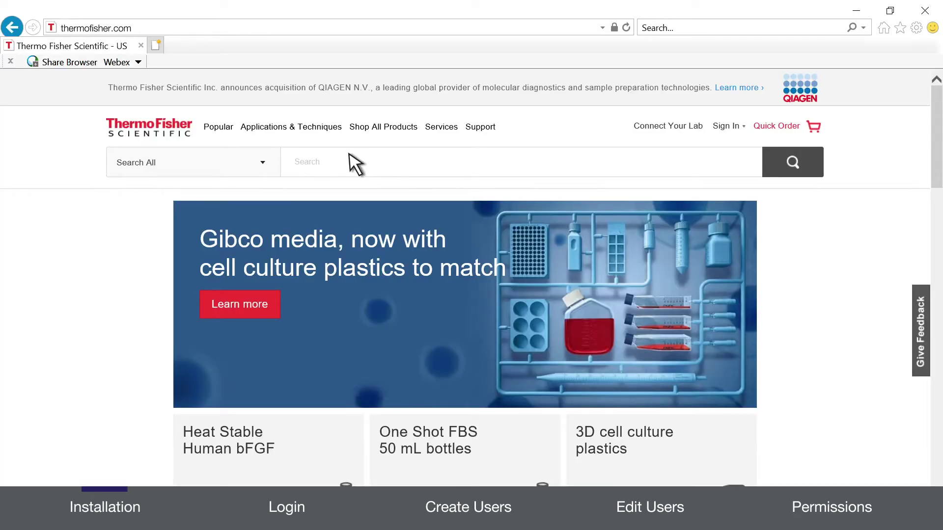
text(/msis)
text(oftware)
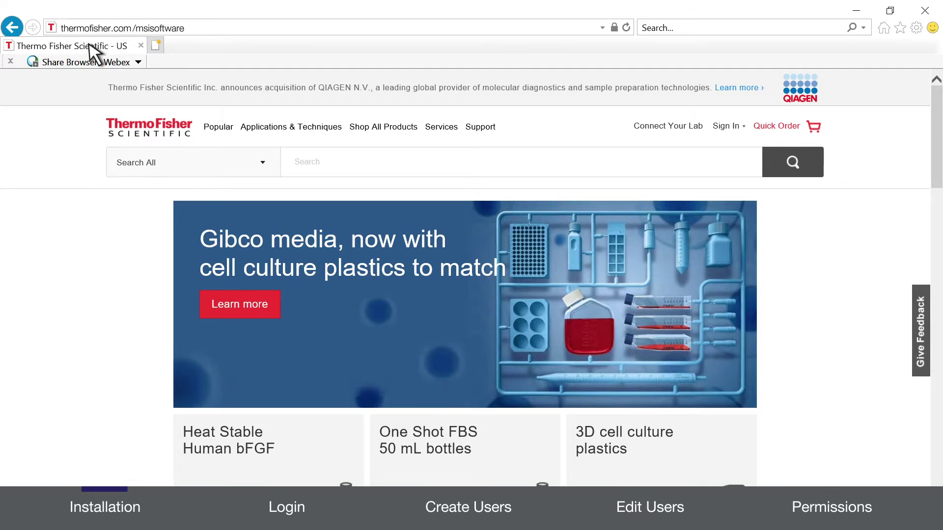
Step: Load thermofisher.com/msisoftware, submit the download form, and save the MSI software zip
key(Return)
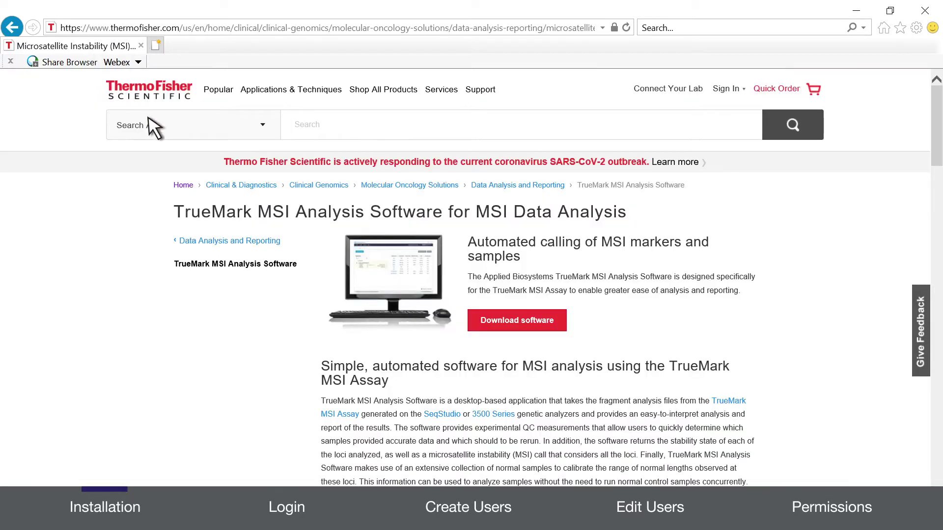
click(517, 319)
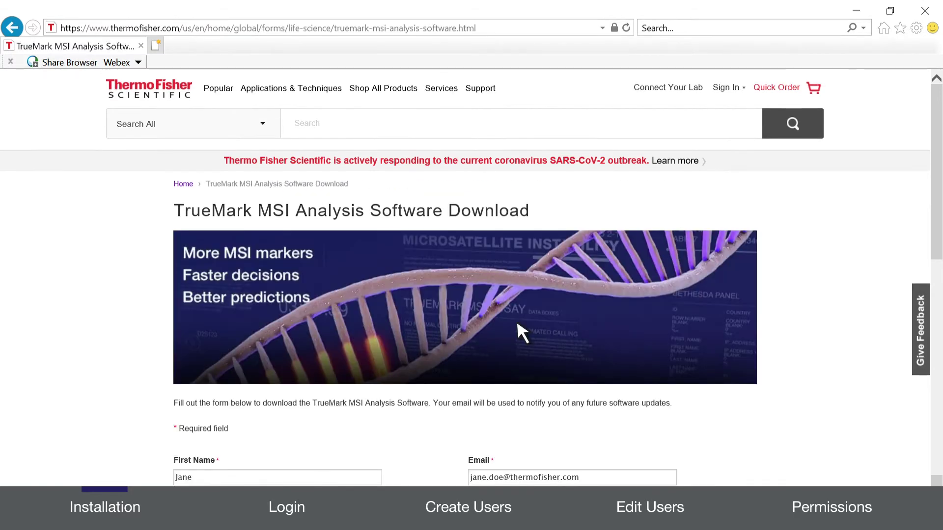
scroll(517, 320, down, 3)
scroll(442, 380, down, 1)
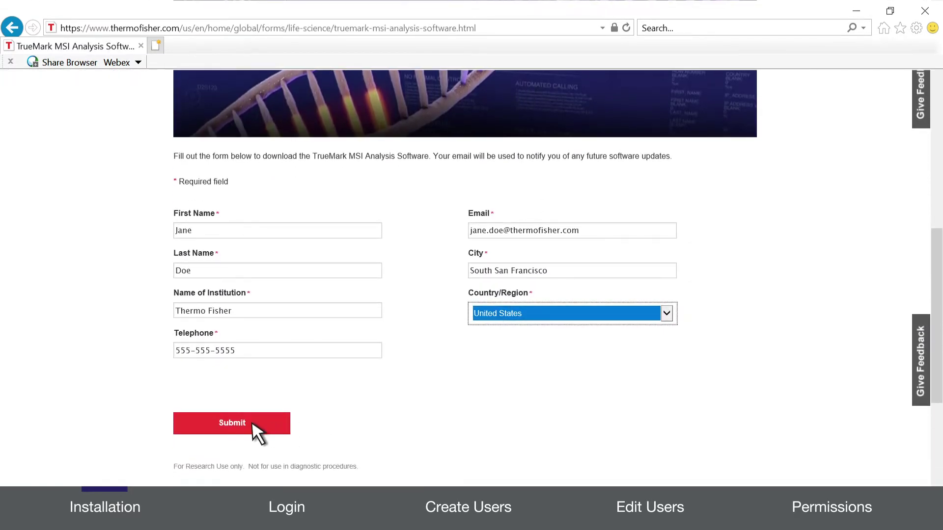
click(239, 423)
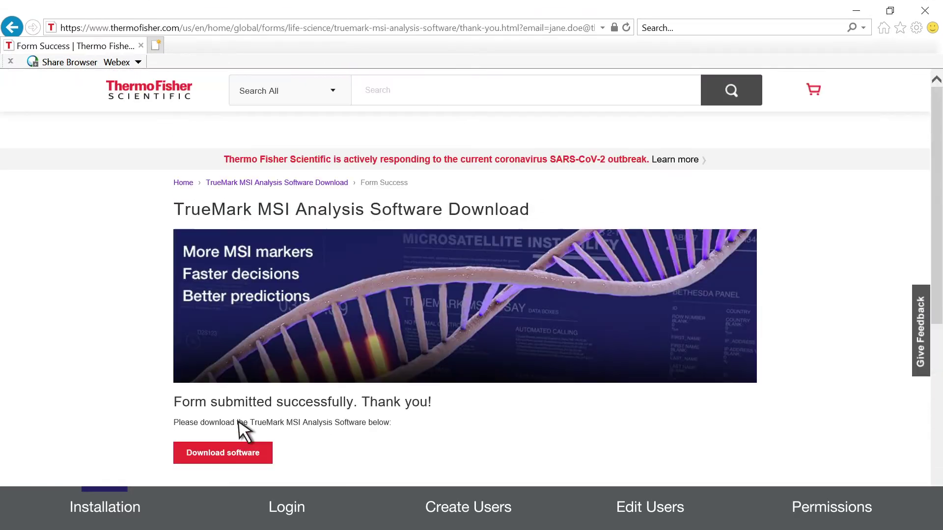
click(223, 460)
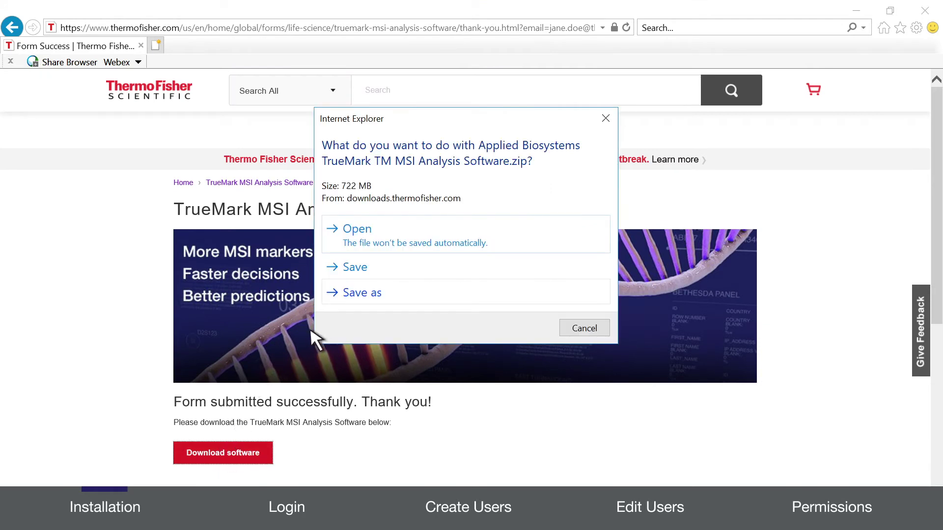
click(413, 303)
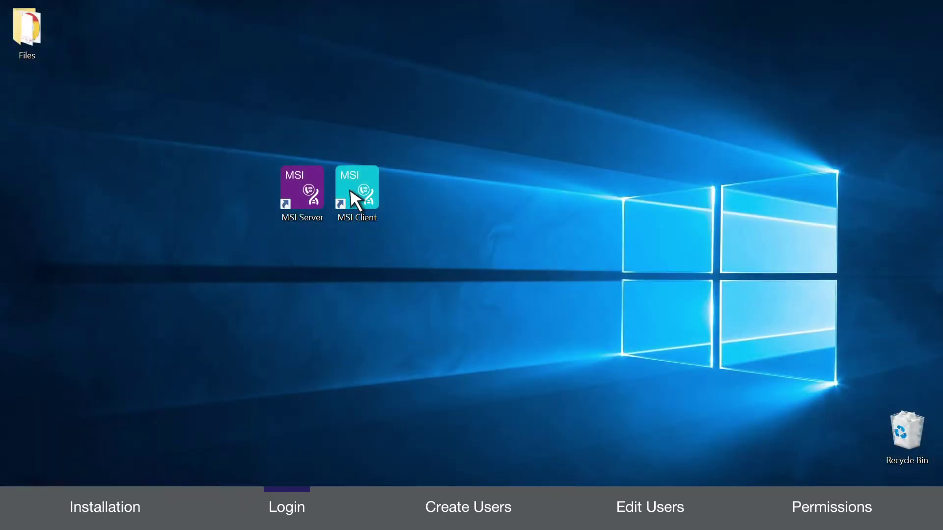
Step: Launch MSI Client and log in as Administrator with its password
click(350, 187)
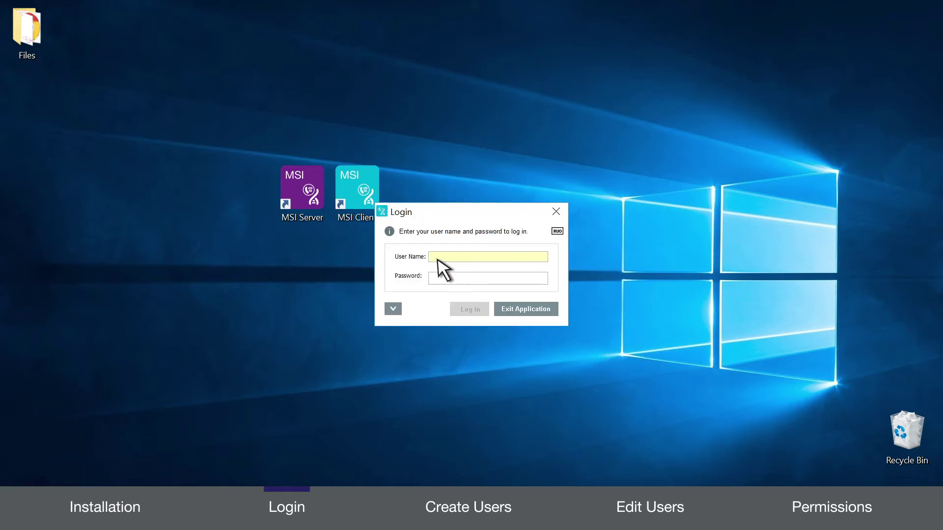
text(Administrator)
click(438, 279)
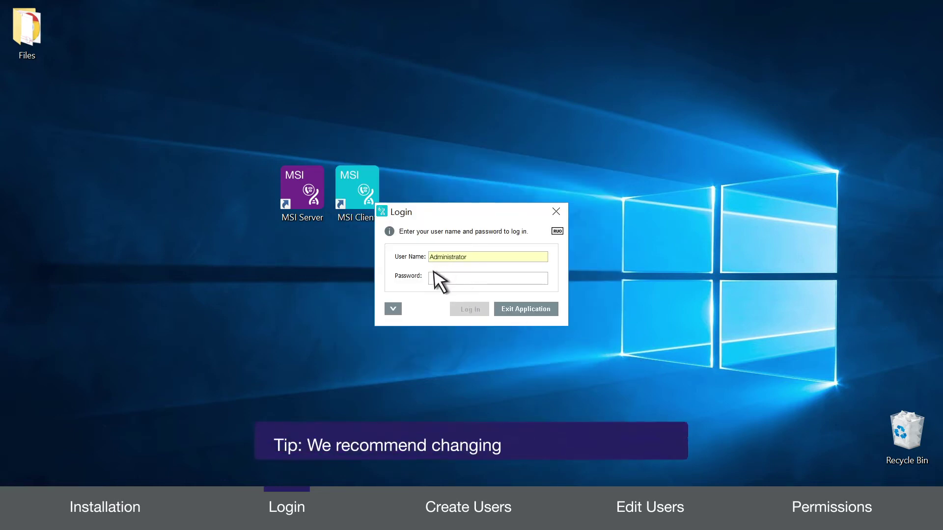
text(****)
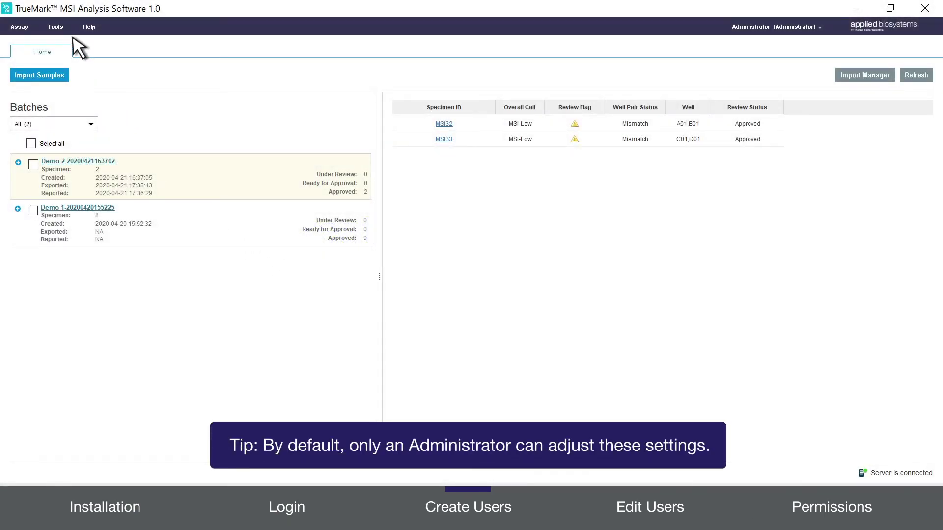
Step: In Security Settings, create user JaneDoe1 (Jane Doe) with the Administrator role and save
click(56, 27)
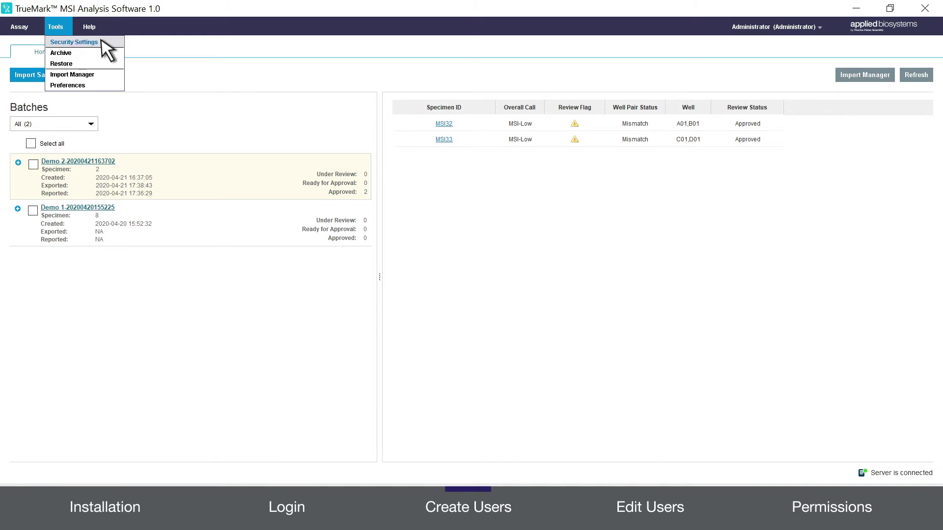
click(74, 42)
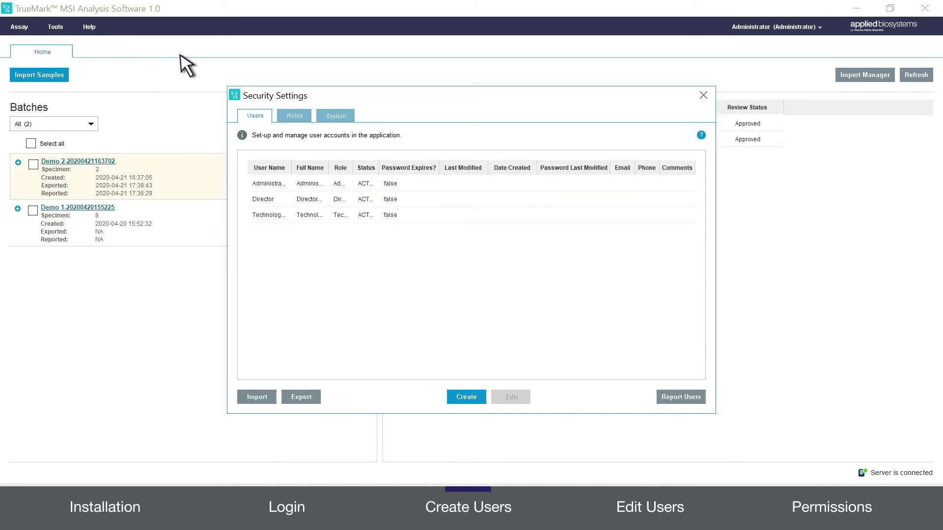
click(470, 402)
text(Doe)
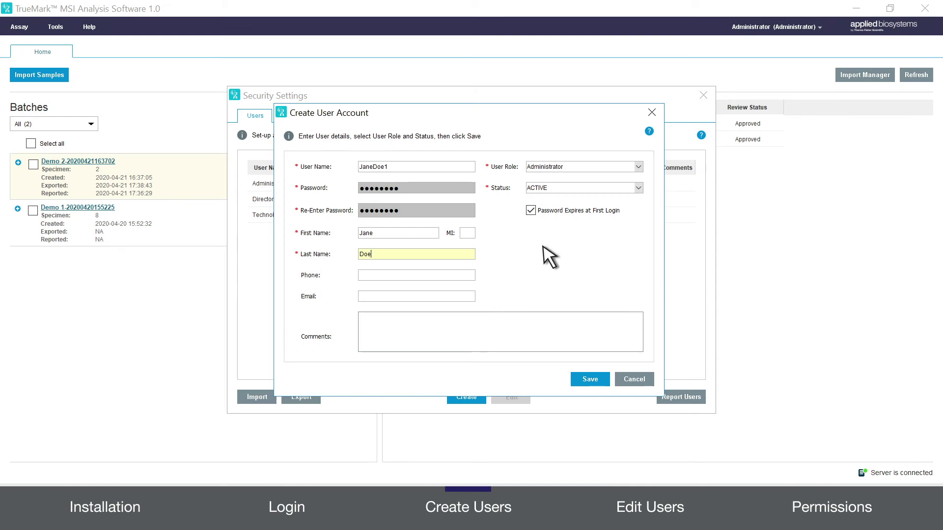
click(638, 167)
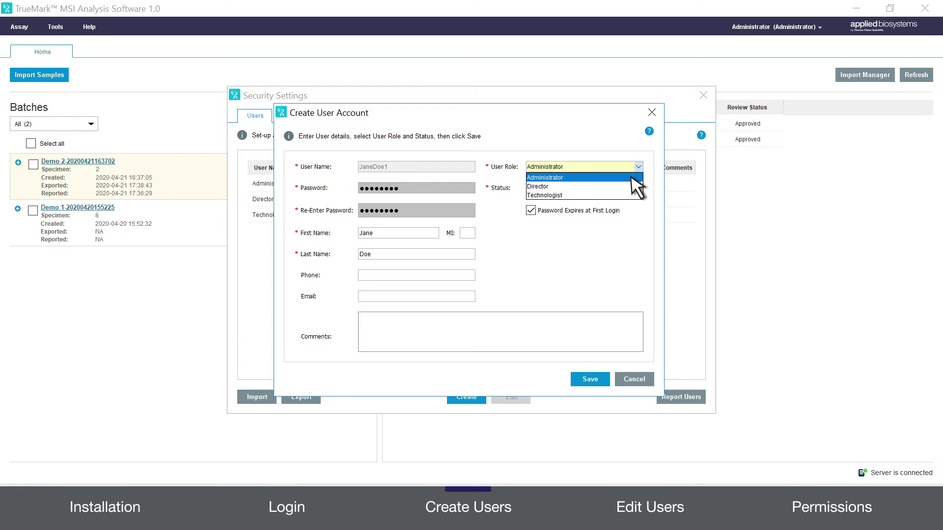
click(631, 178)
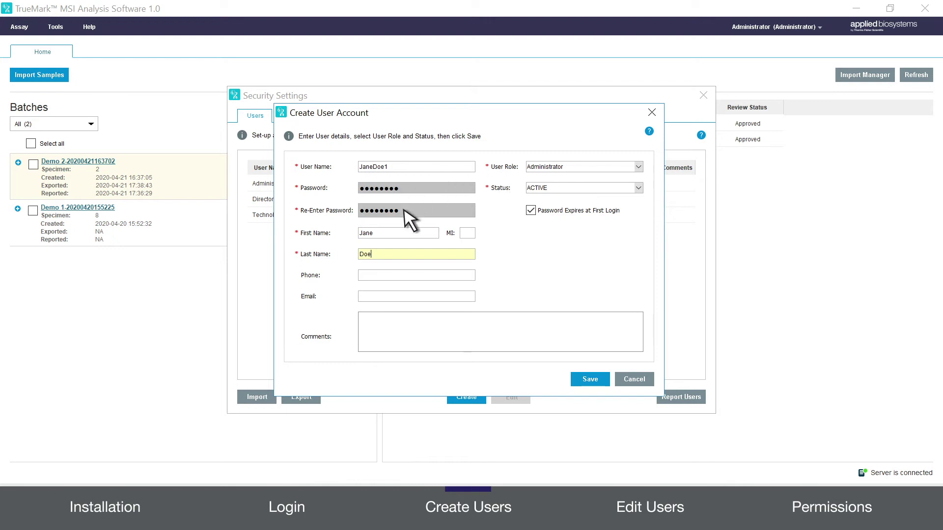
click(588, 384)
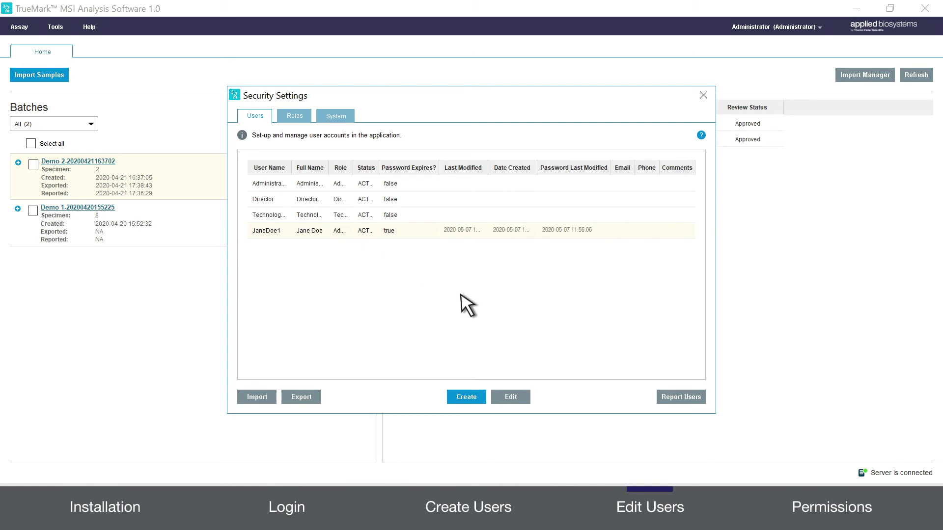
Step: Edit JaneDoe1's account and select Director as its user role
click(518, 400)
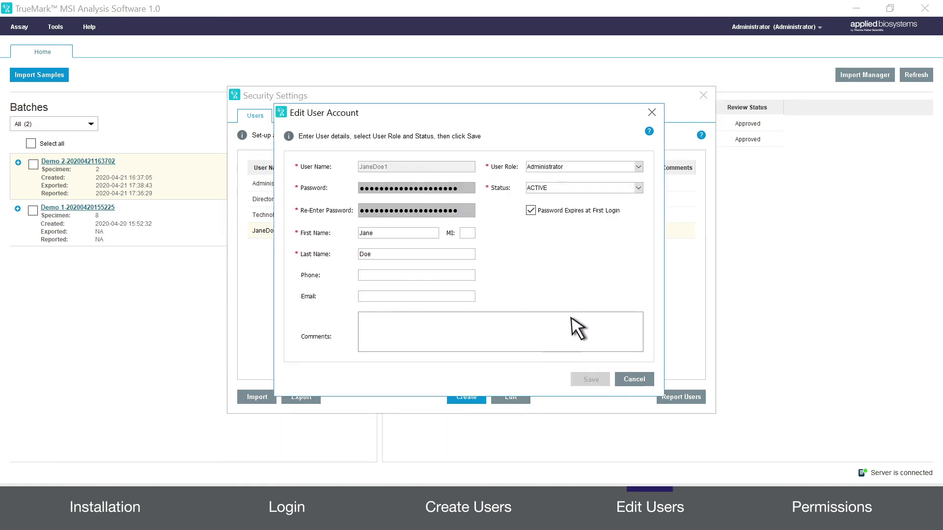
click(635, 168)
click(619, 186)
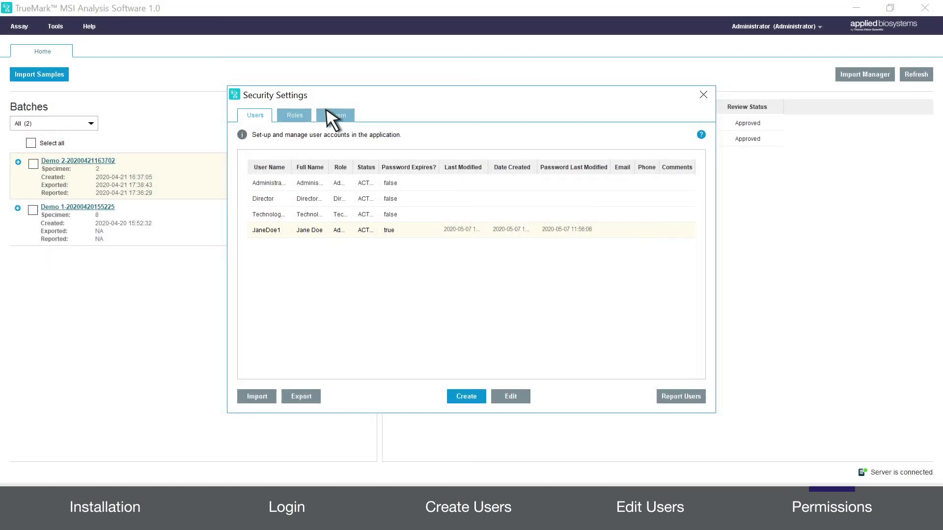
Step: Open the Technologist role for editing and expand its permission tree
click(296, 122)
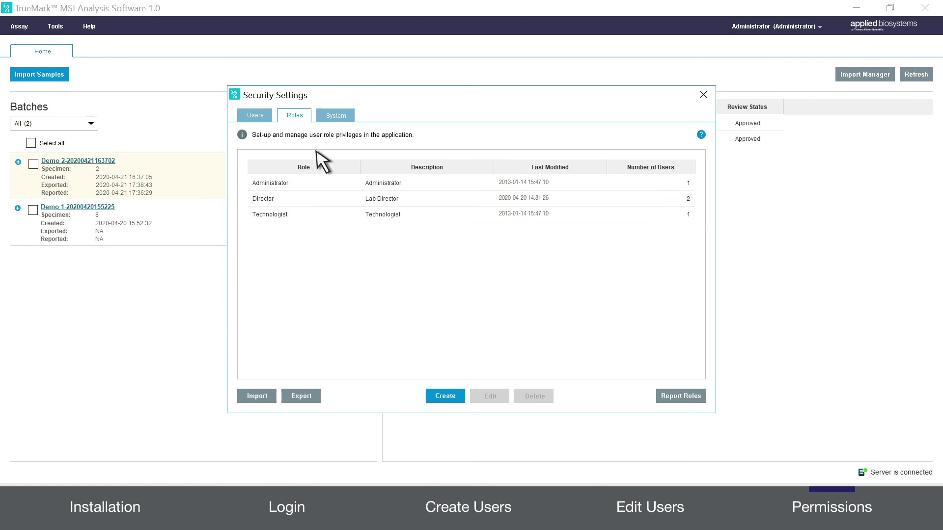
click(311, 218)
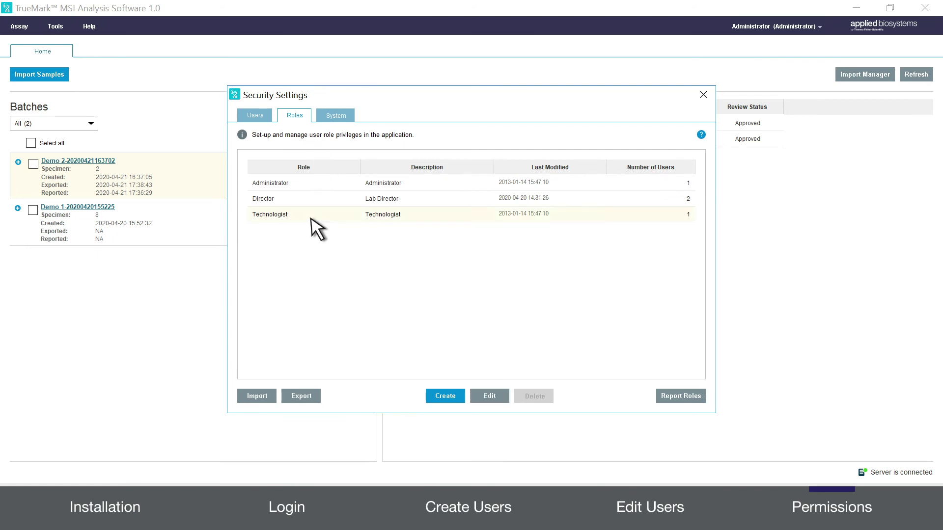
click(497, 401)
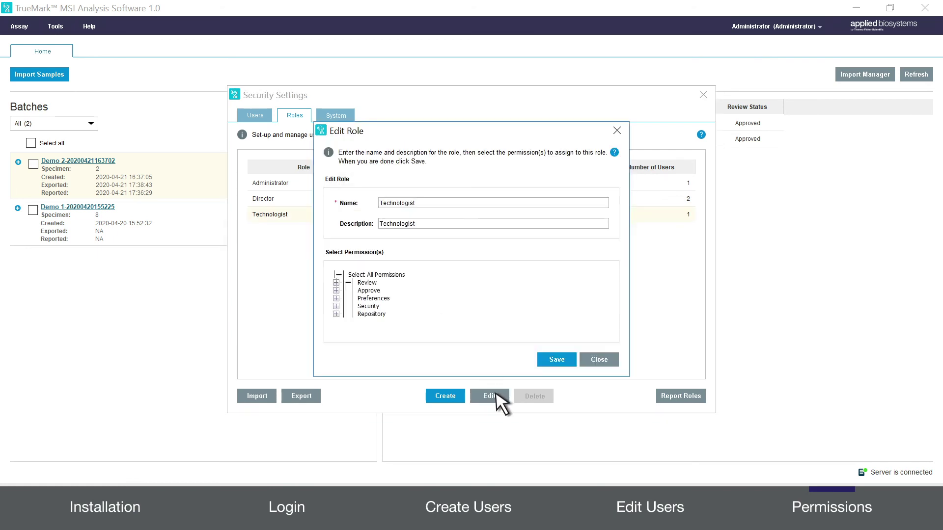
click(335, 283)
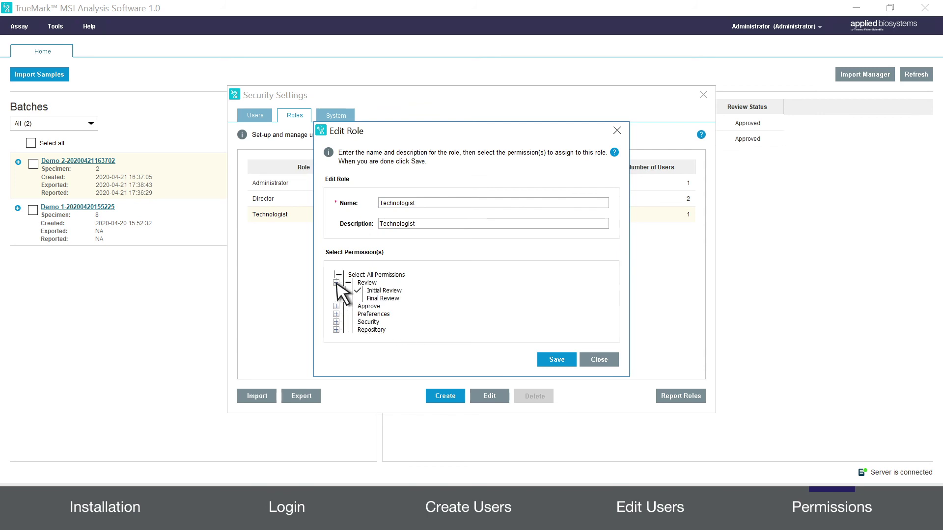
click(336, 306)
click(335, 322)
scroll(338, 324, down, 1)
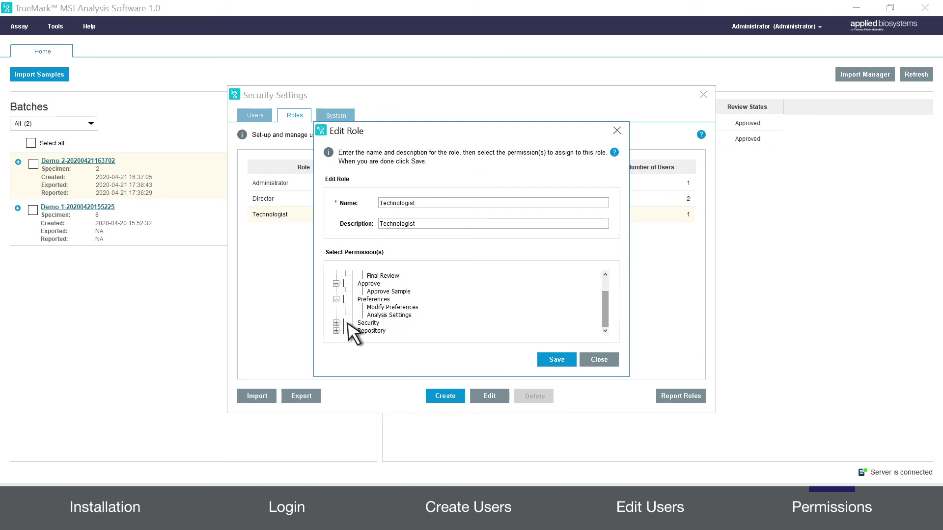
click(335, 323)
scroll(339, 329, down, 1)
click(336, 331)
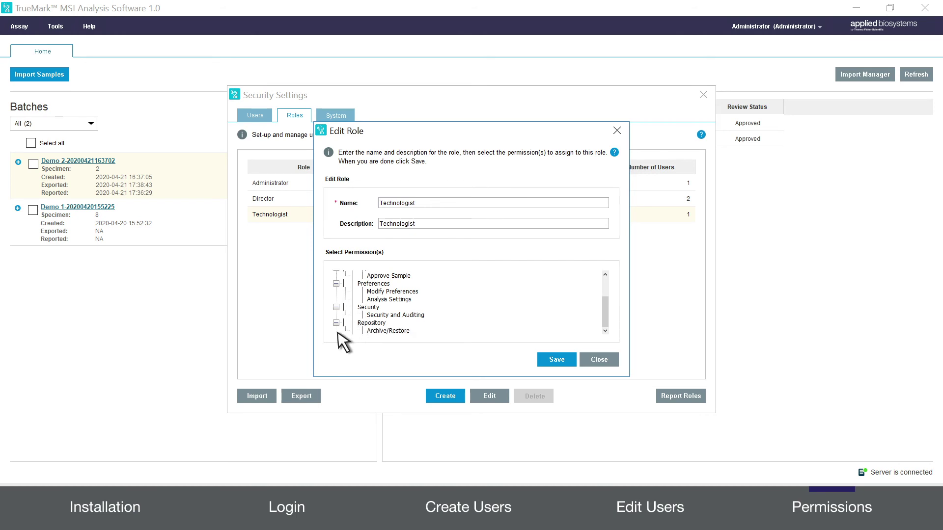
scroll(340, 334, up, 3)
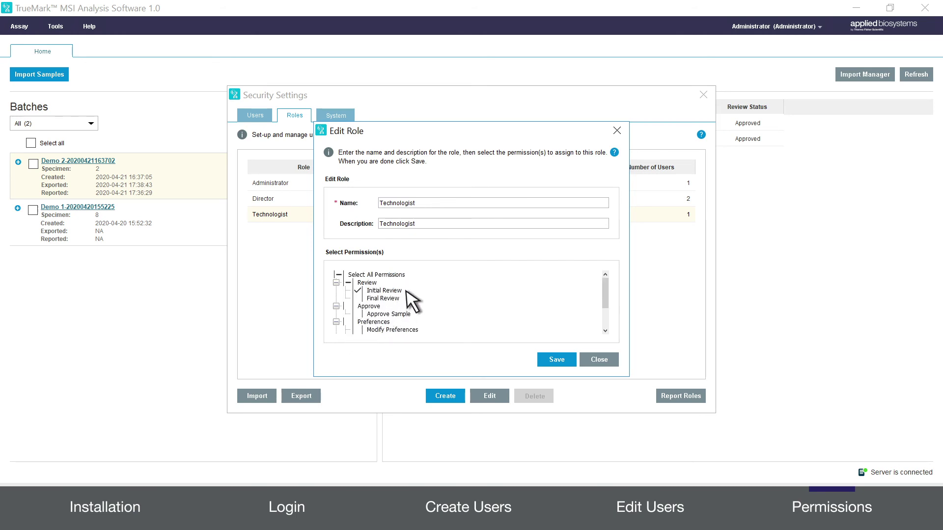
Step: Grant Technologist the Final Review permission and save the role
click(358, 298)
click(359, 298)
click(358, 298)
click(557, 360)
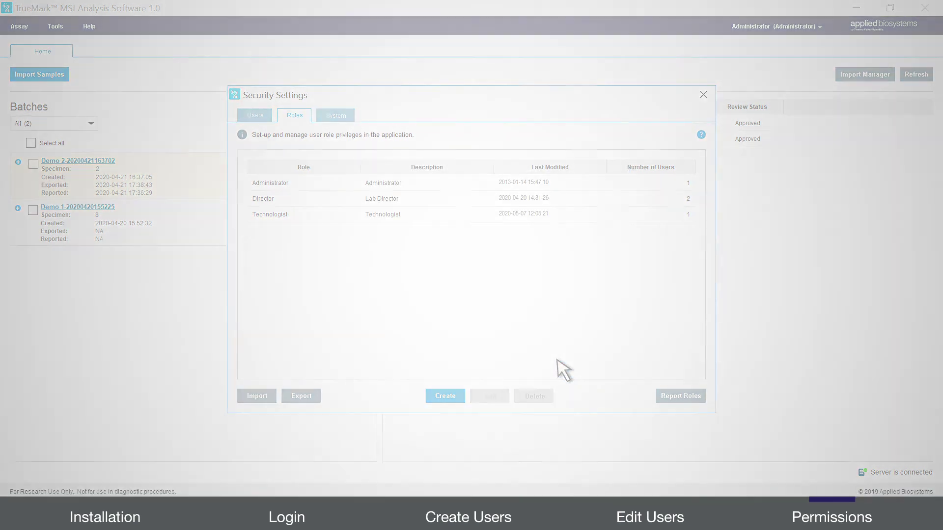